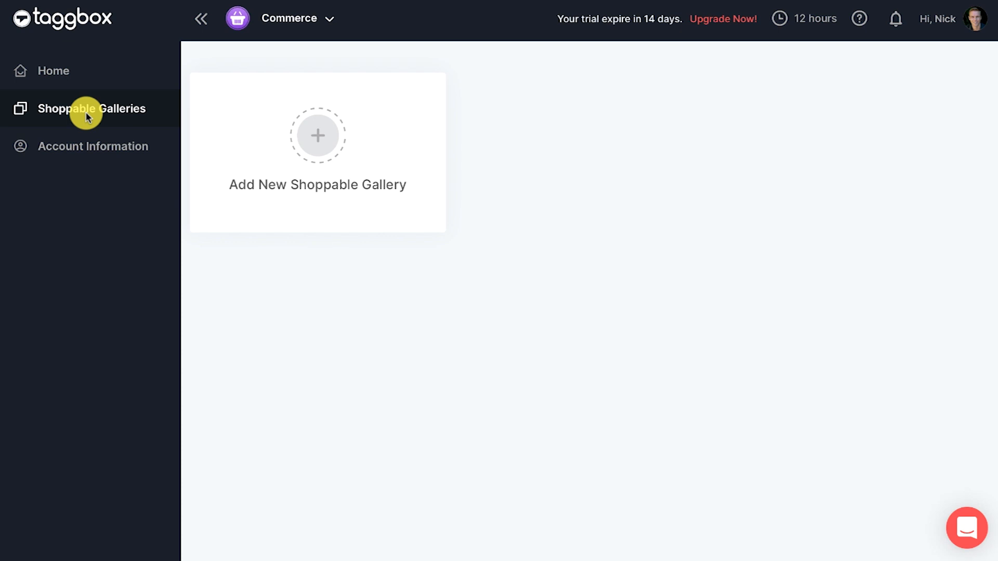
# Step: Create a shoppable gallery named Shoppable Gallery with the unique URL ending shoppable-gallery123
pyautogui.click(320, 149)
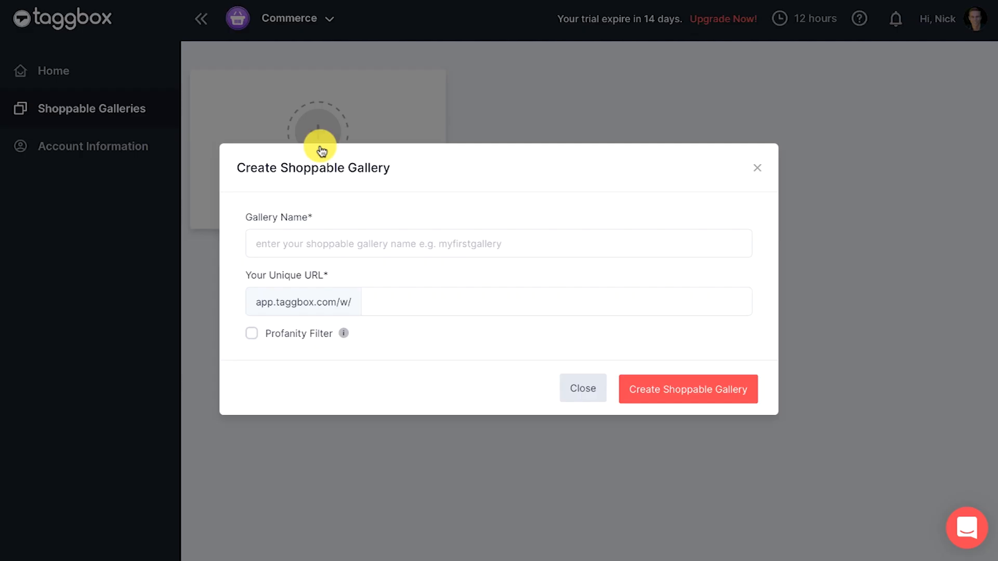
pyautogui.click(289, 241)
pyautogui.write('Shoppable Gallery')
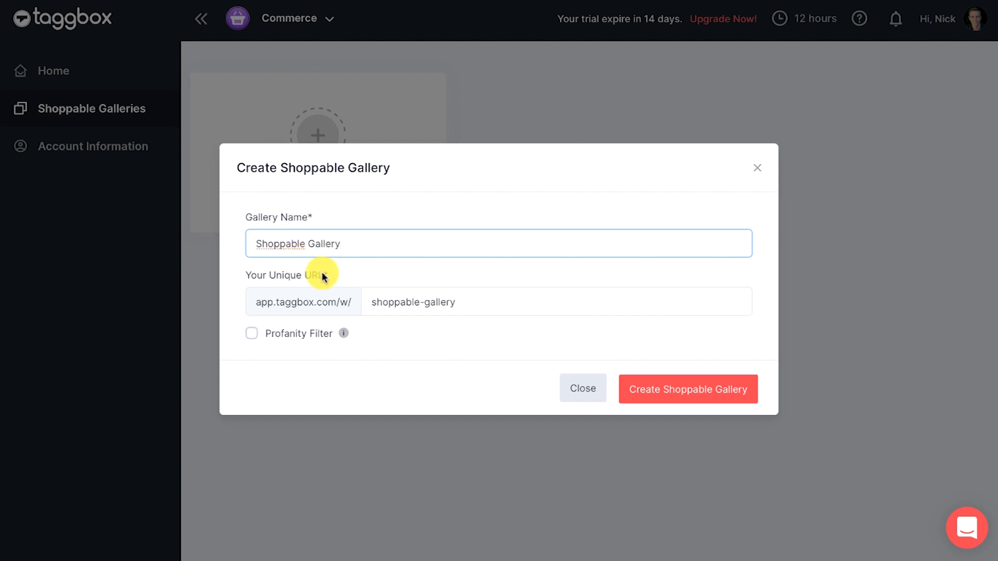
pyautogui.click(460, 304)
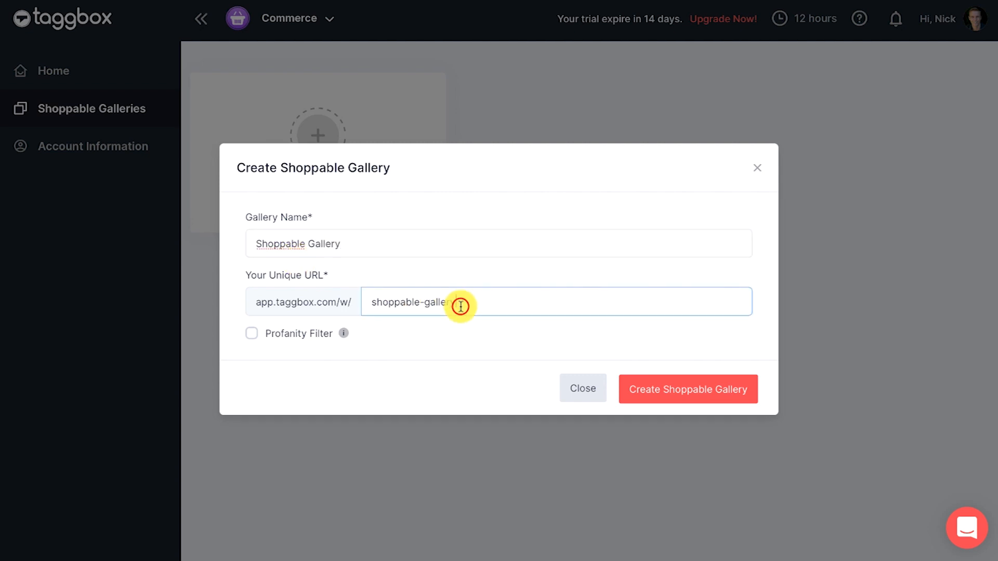
pyautogui.write('123')
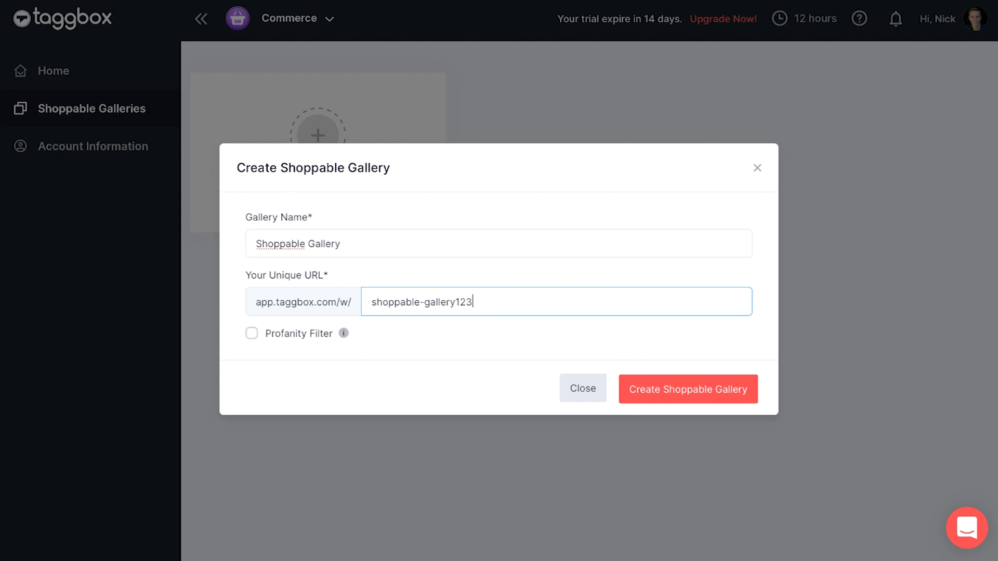
pyautogui.click(702, 391)
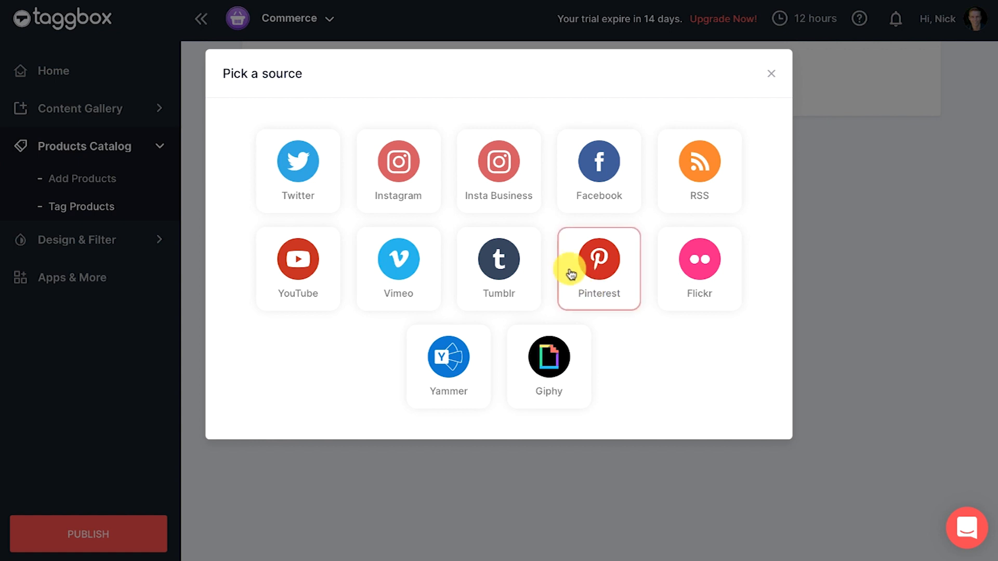
# Step: Create an Instagram Business feed for the hashtag zara, authenticate it through Facebook and look over the collected posts
pyautogui.click(507, 212)
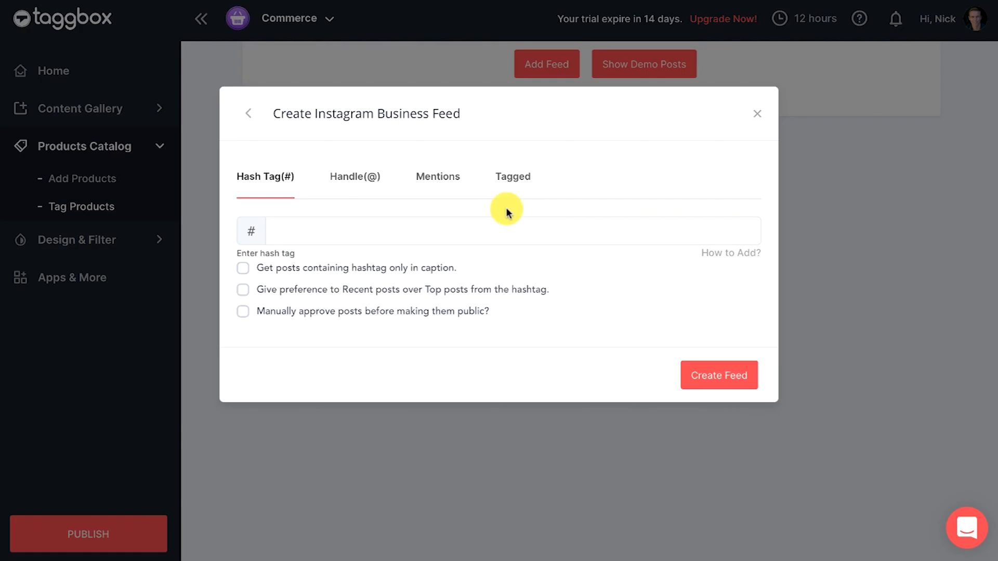
pyautogui.click(265, 180)
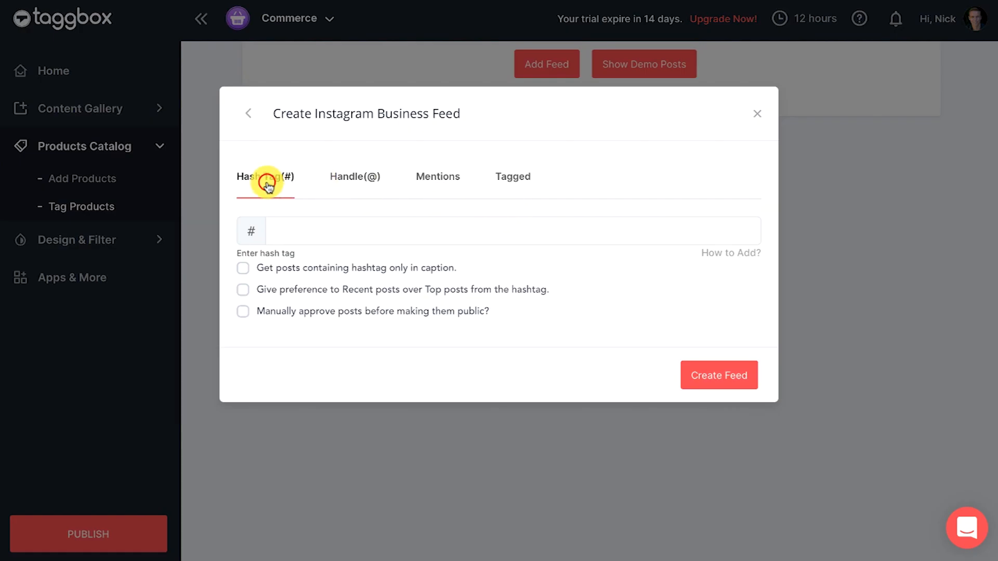
pyautogui.click(358, 186)
pyautogui.click(436, 187)
pyautogui.click(519, 202)
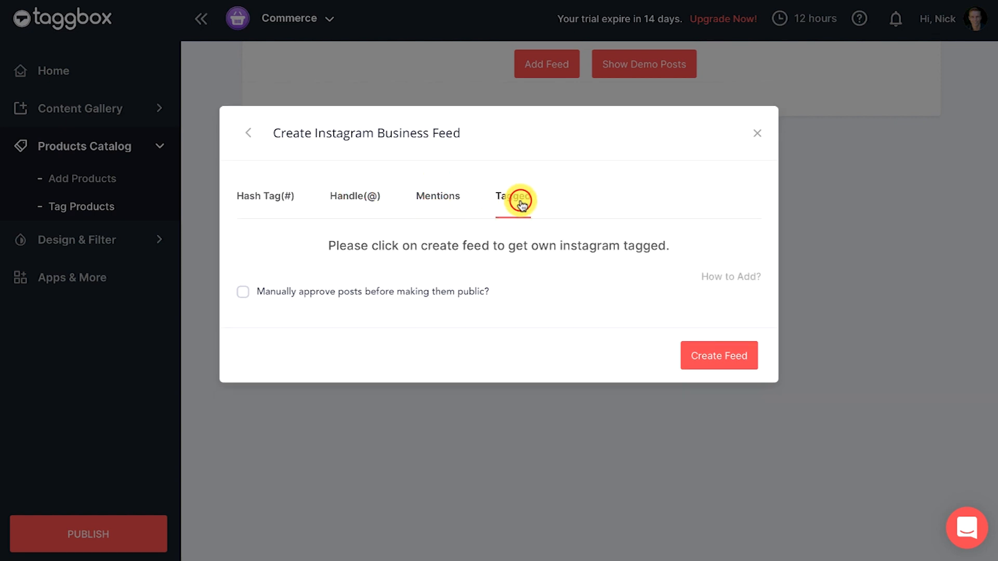
pyautogui.click(264, 197)
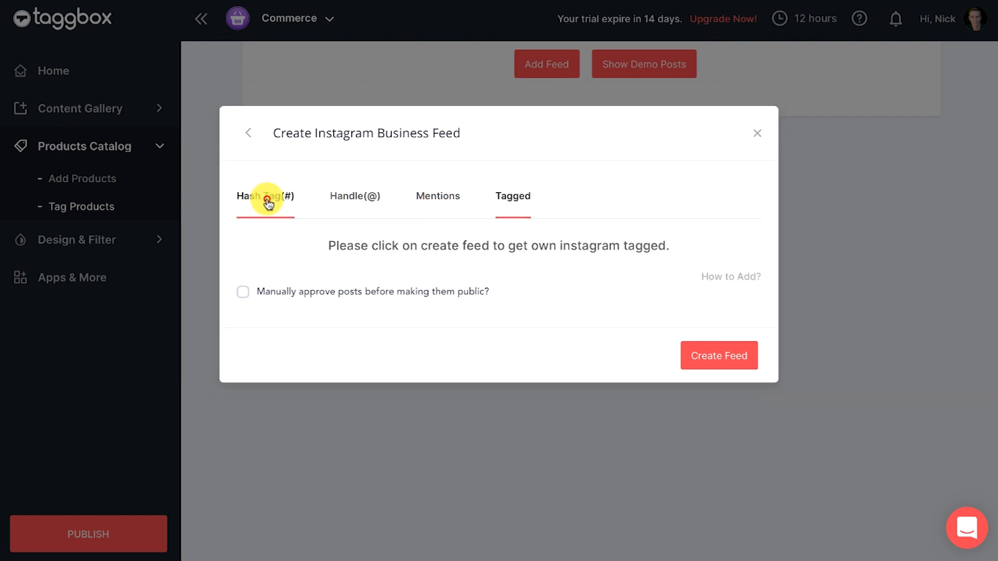
pyautogui.click(273, 233)
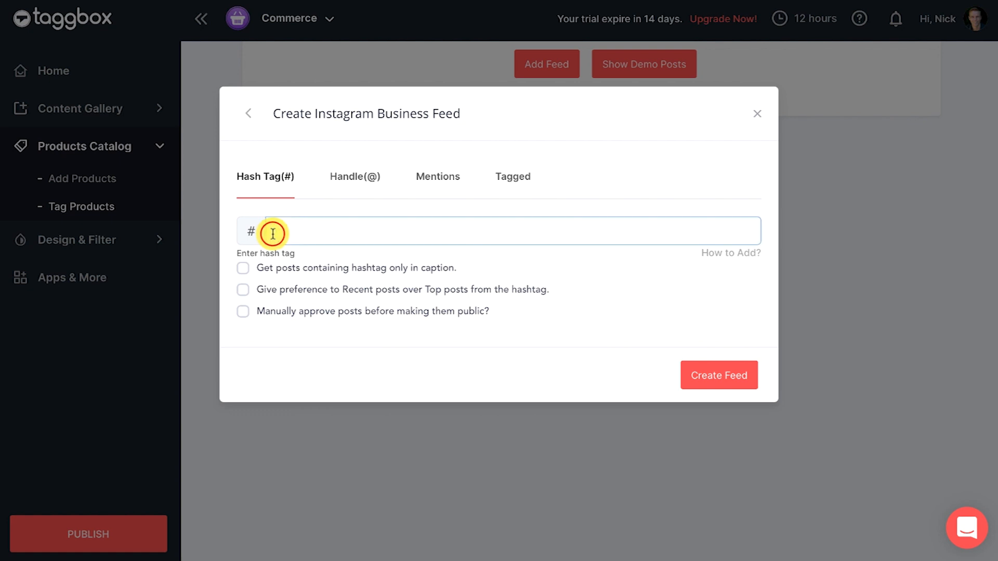
pyautogui.write('zara')
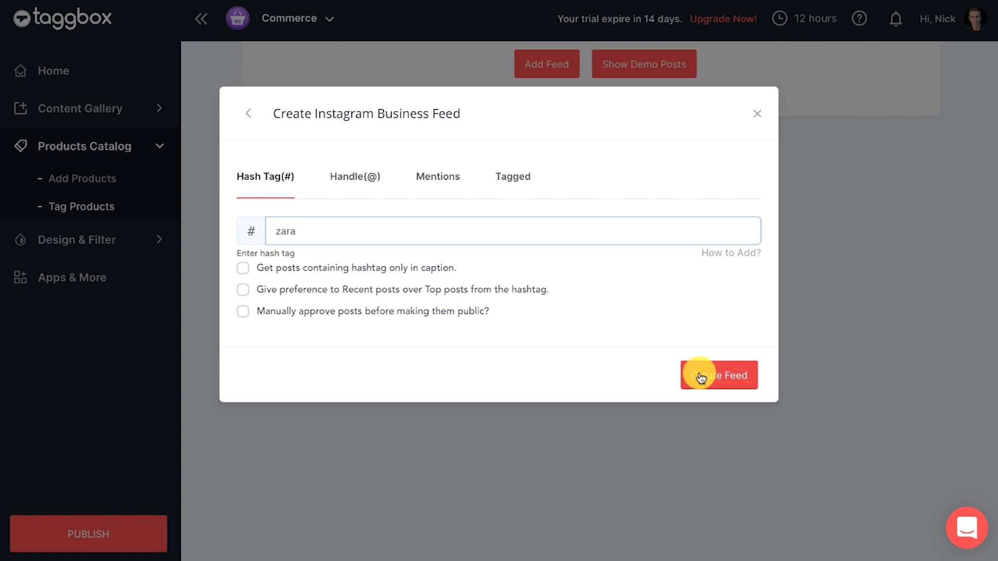
pyautogui.click(722, 386)
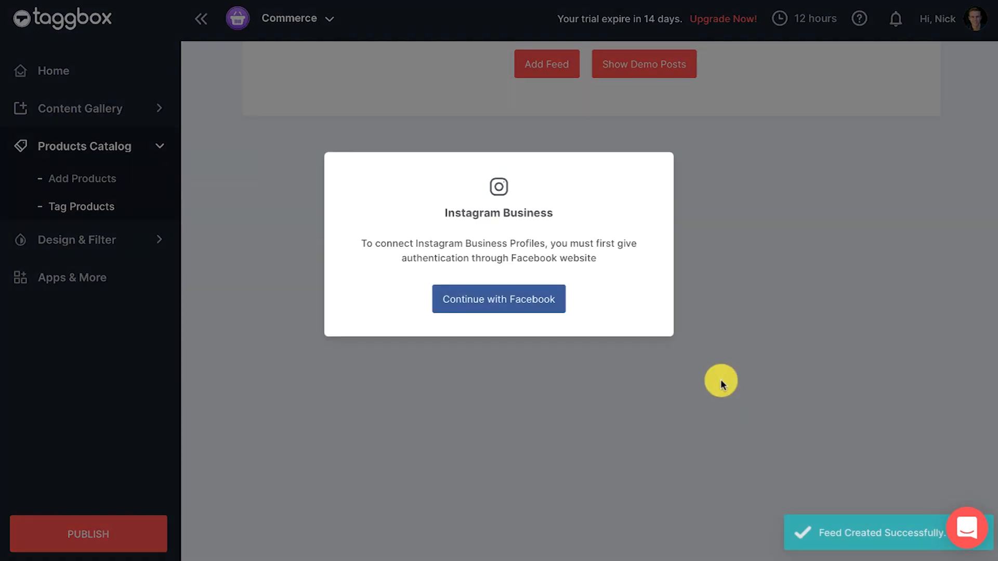
pyautogui.click(501, 306)
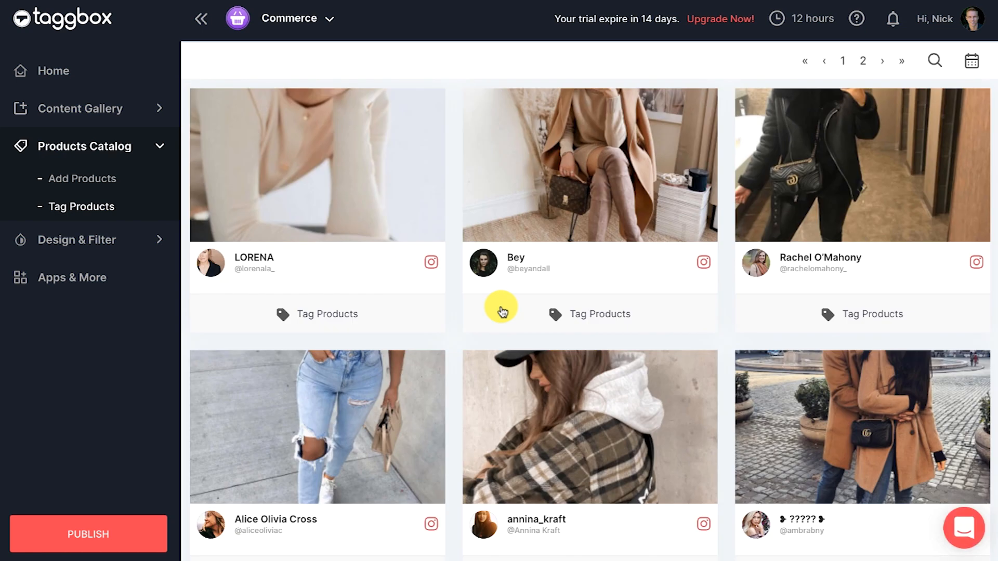
pyautogui.scroll(-15, 503, 313)
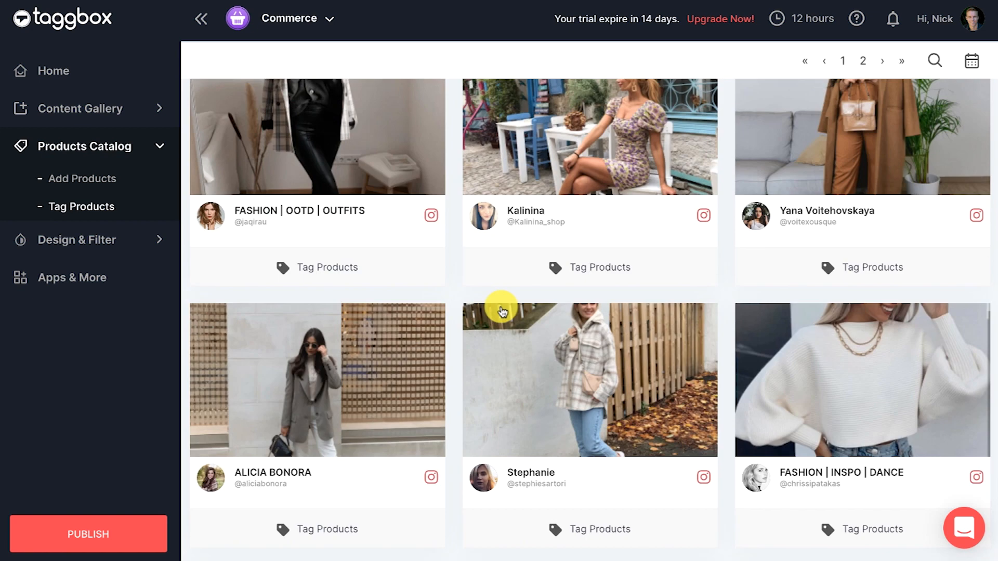
pyautogui.scroll(15, 502, 312)
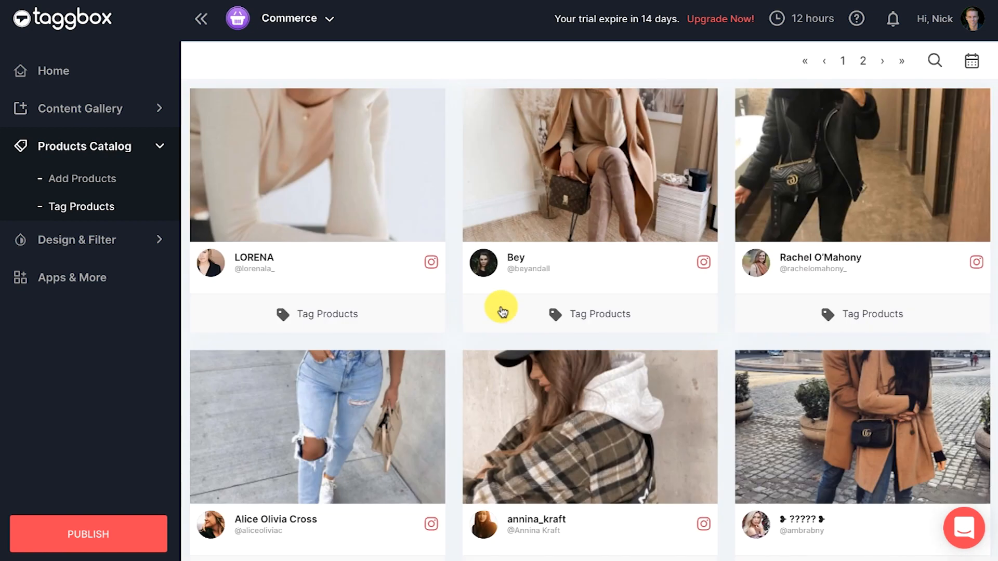
# Step: Import the product list from sample-products.csv into the products catalog
pyautogui.click(102, 183)
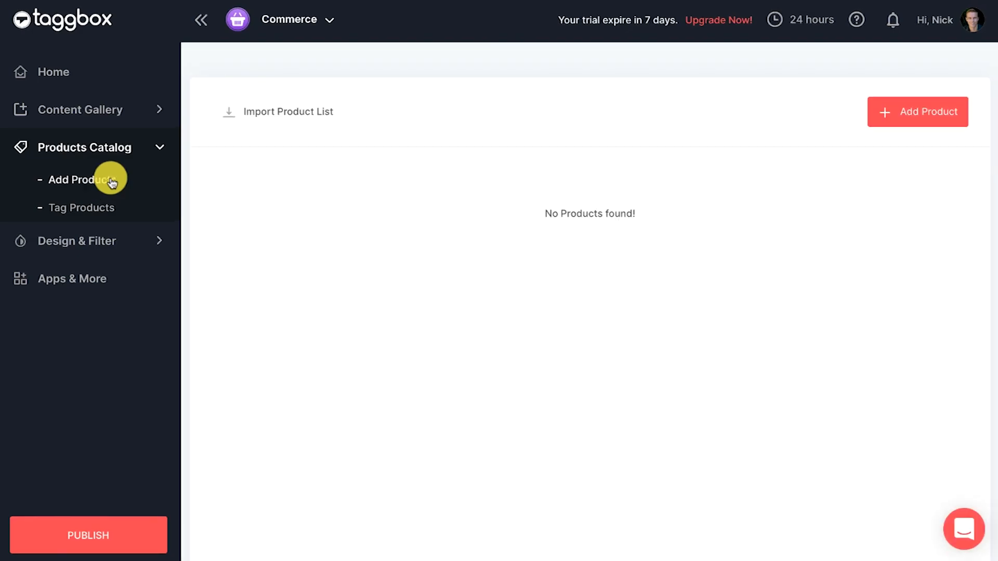
pyautogui.click(294, 115)
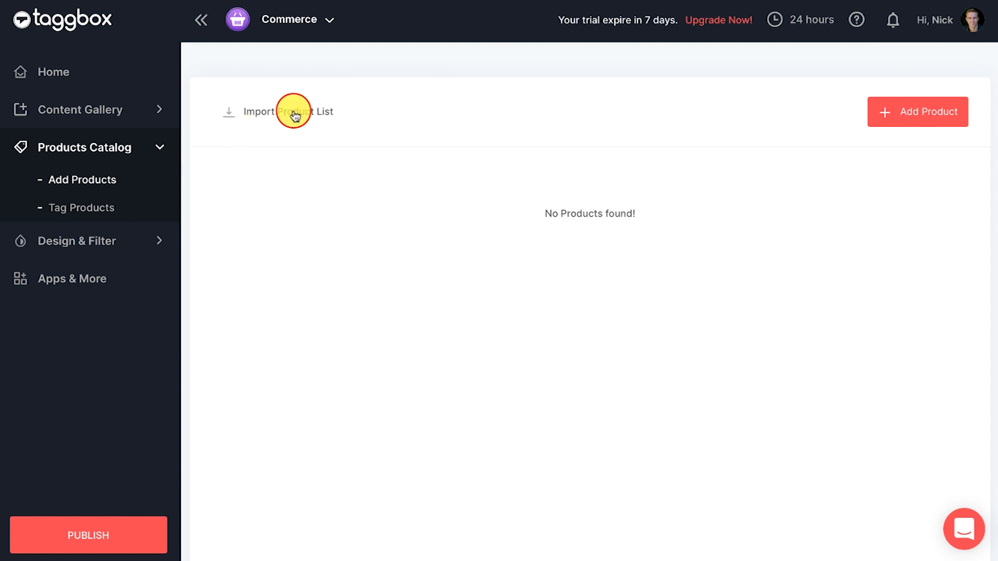
pyautogui.click(508, 316)
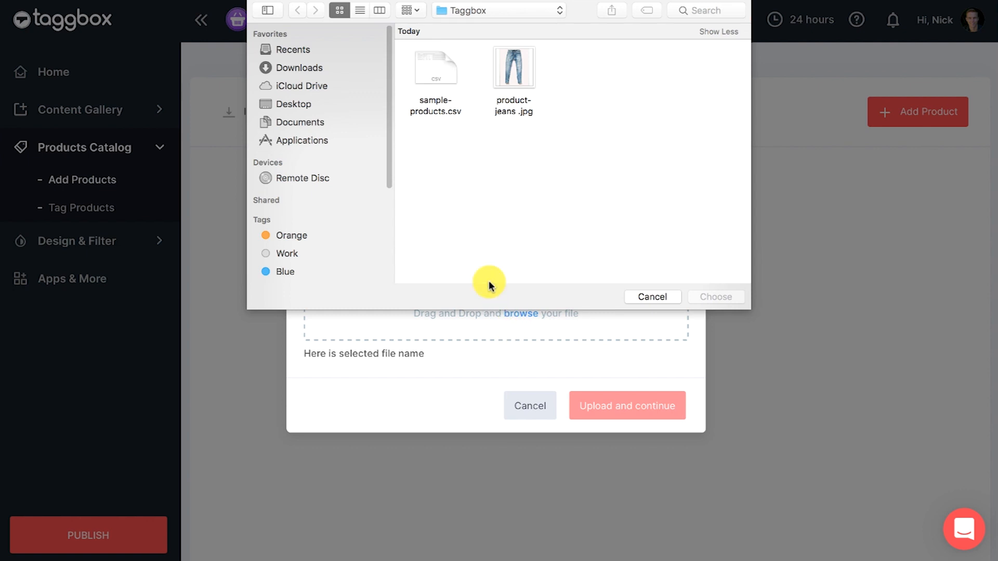
pyautogui.click(433, 73)
pyautogui.click(711, 297)
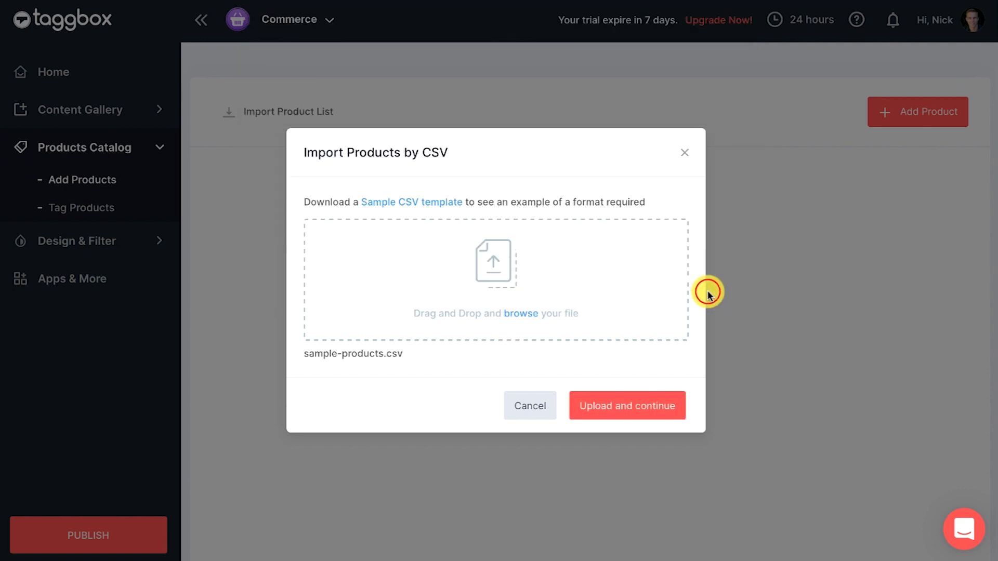
pyautogui.click(620, 406)
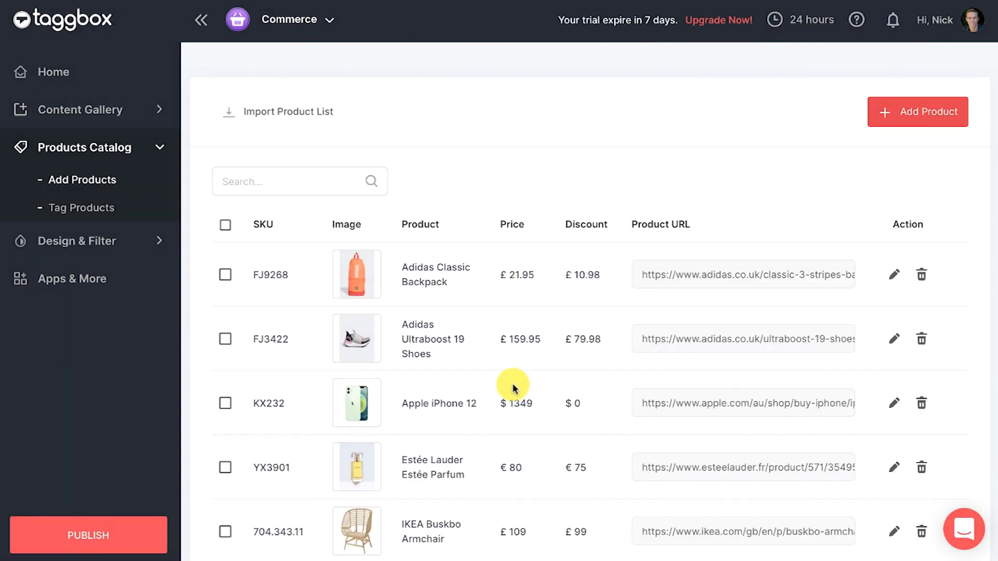
pyautogui.click(896, 110)
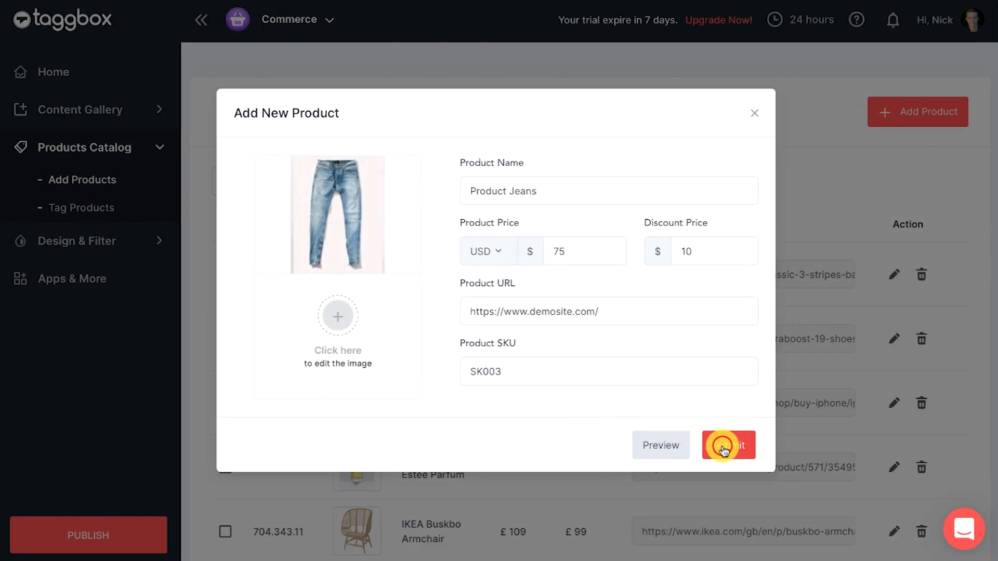
pyautogui.click(740, 443)
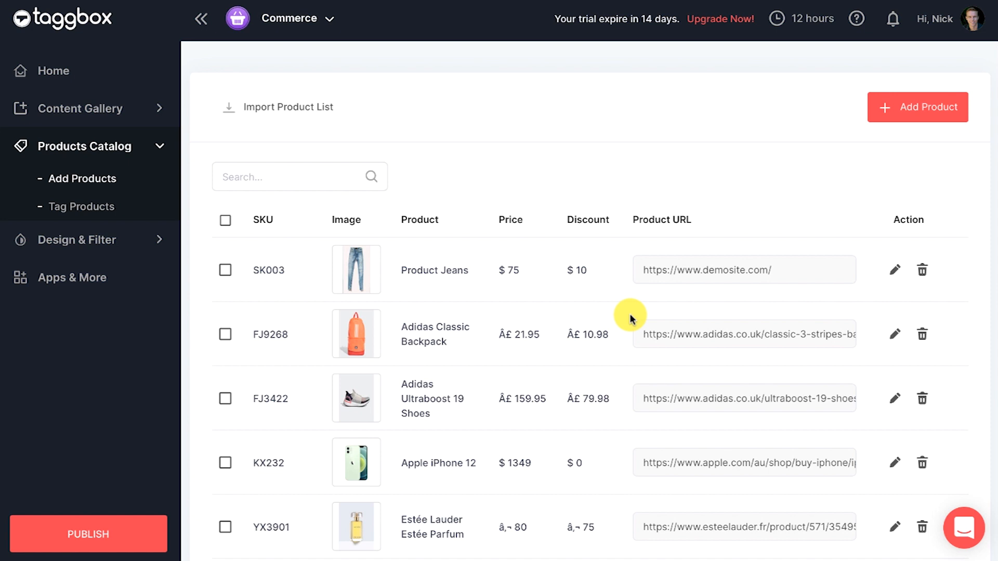
# Step: Tag the Lather Jacket product on the first-row post showing a black jacket and black handbag
pyautogui.click(81, 211)
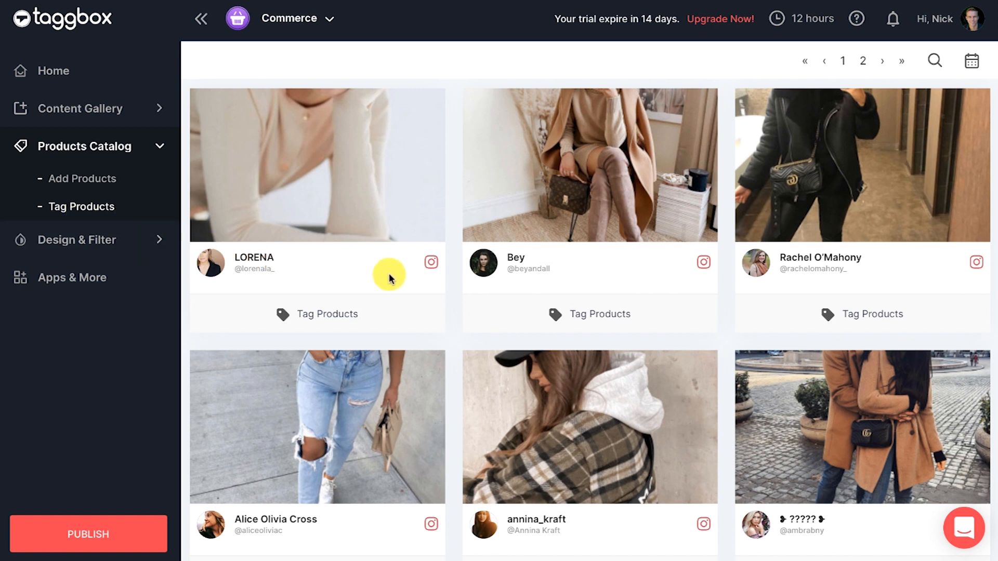
pyautogui.click(847, 314)
pyautogui.click(157, 294)
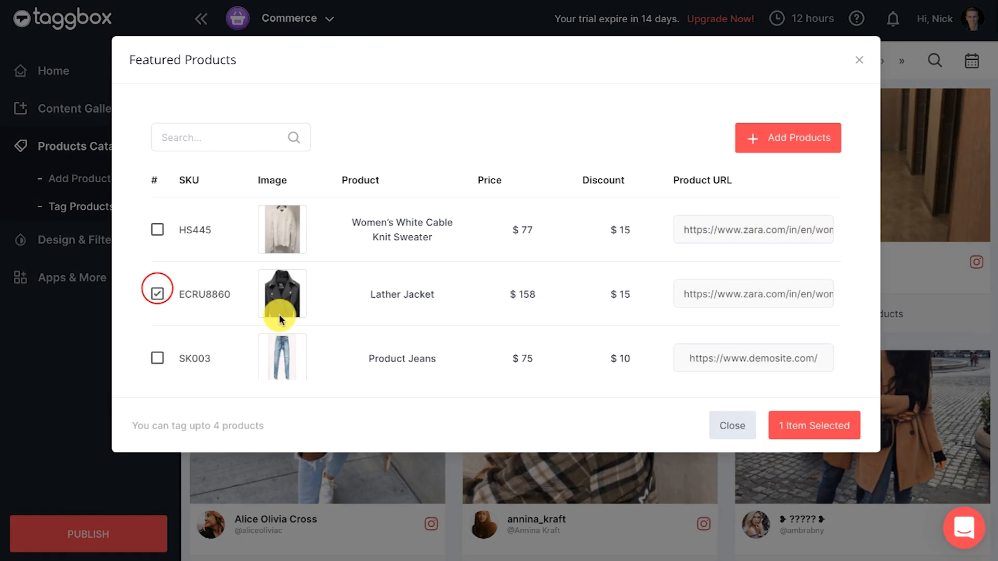
pyautogui.click(803, 425)
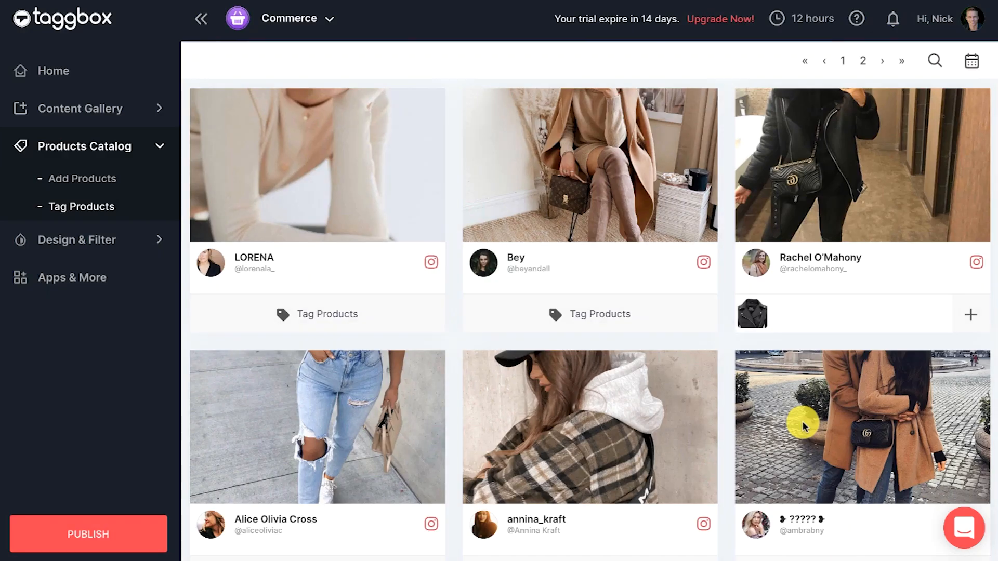
# Step: Tag the Women's White Cable Knit Sweater product on the last-row post showing a white cable-knit sweater
pyautogui.scroll(-4, 717, 416)
pyautogui.scroll(-10, 717, 410)
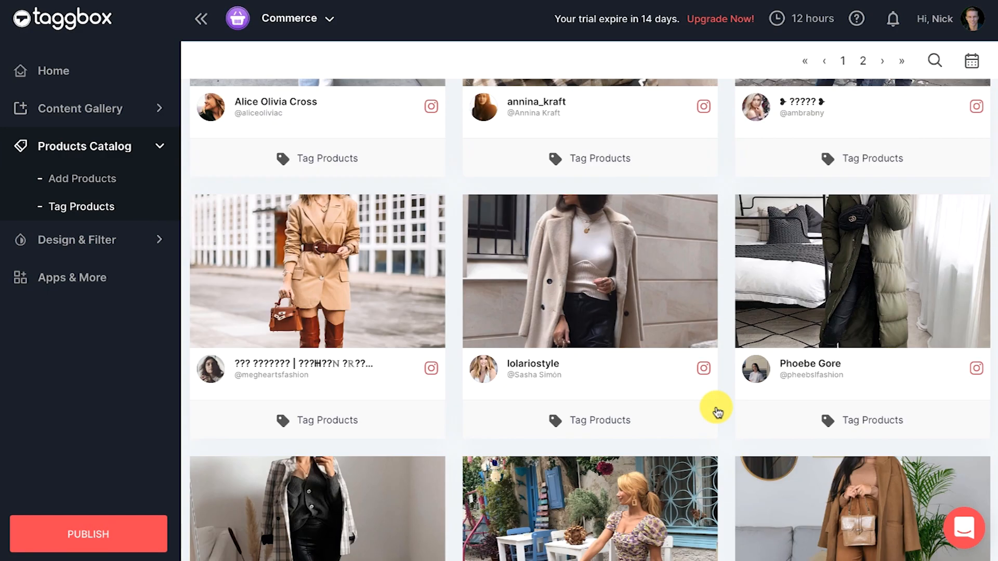
pyautogui.scroll(-12, 716, 410)
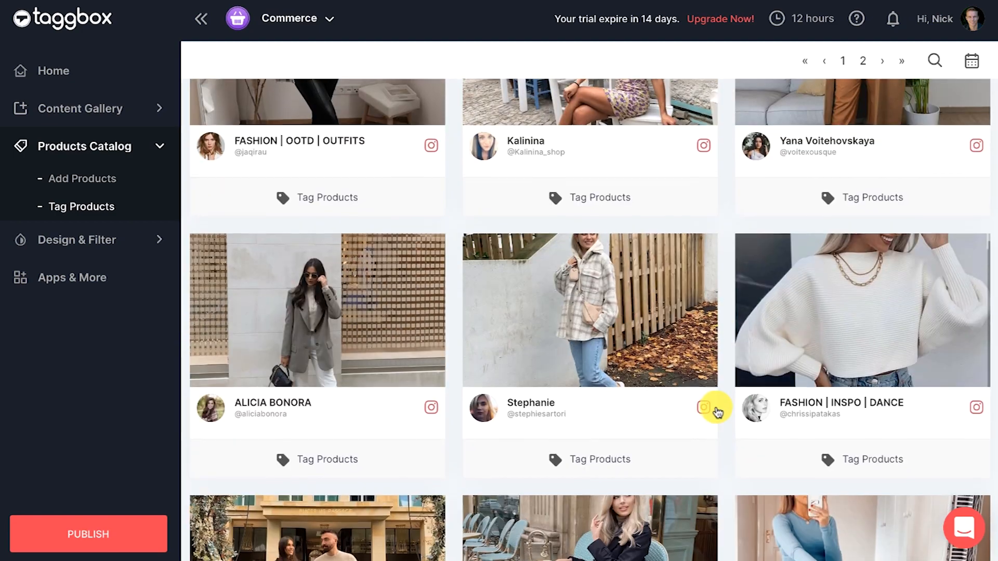
pyautogui.scroll(-1, 717, 411)
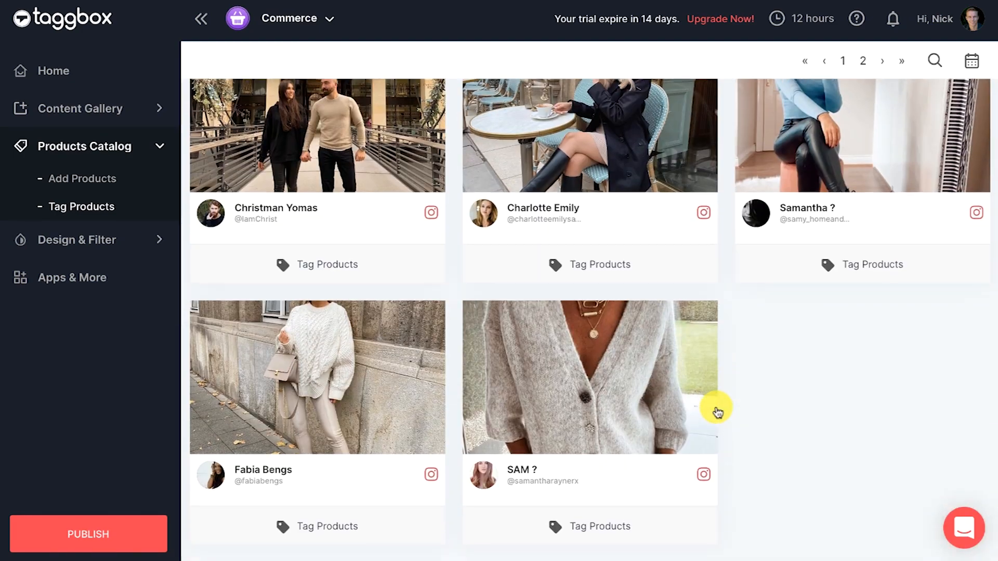
pyautogui.click(334, 530)
pyautogui.click(154, 239)
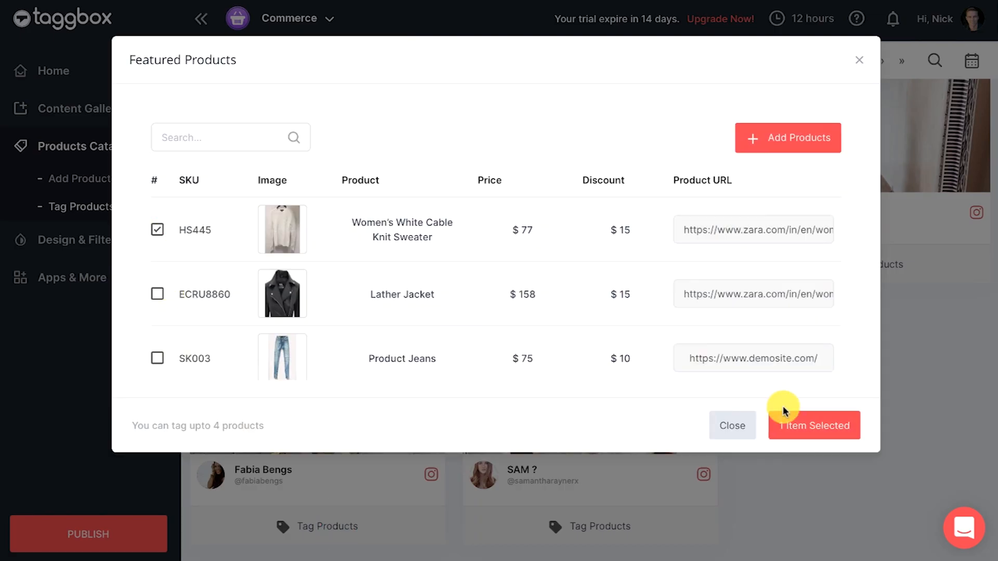
pyautogui.click(819, 427)
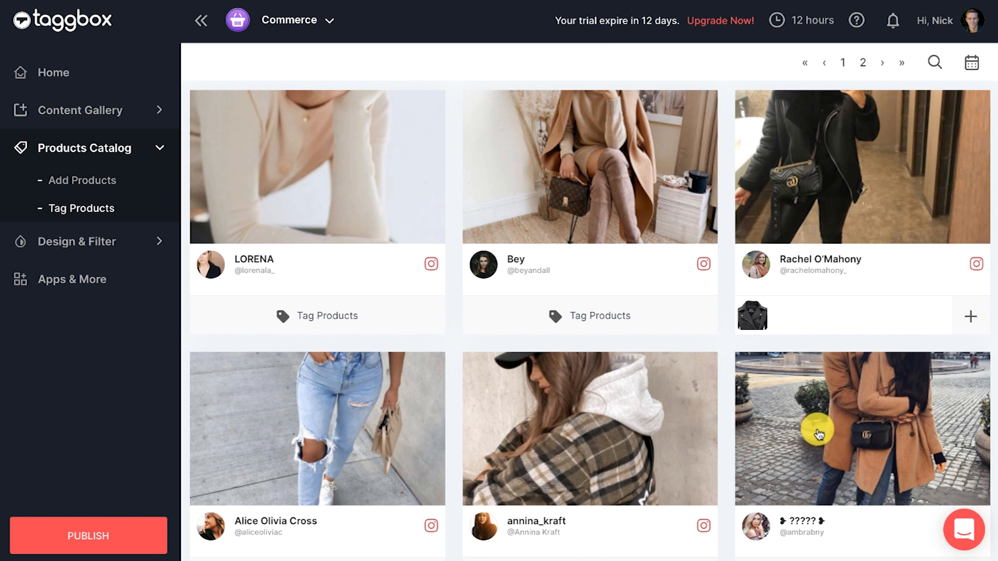
# Step: Apply the Square Photo theme to the gallery and look through the restyled posts
pyautogui.click(121, 242)
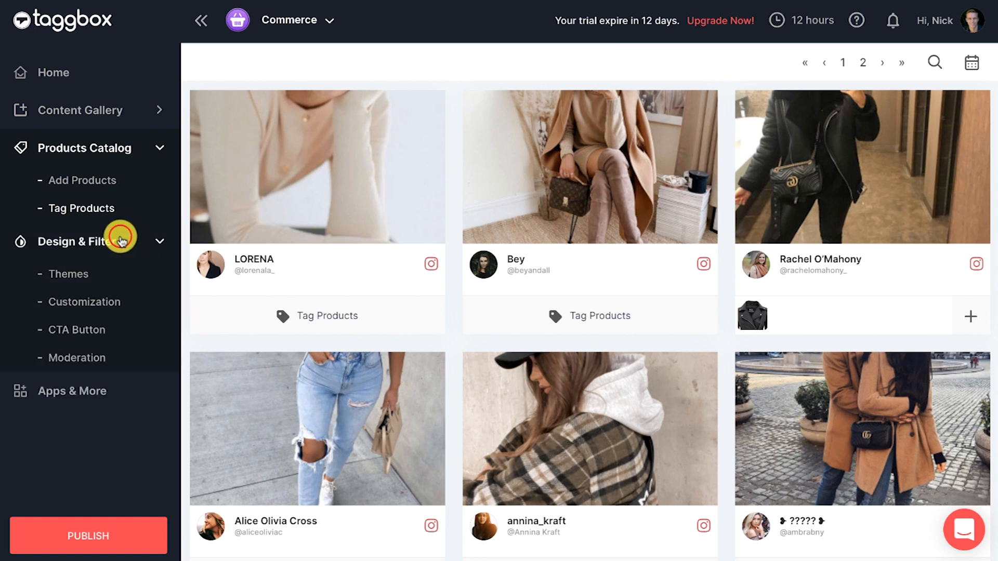
pyautogui.click(83, 274)
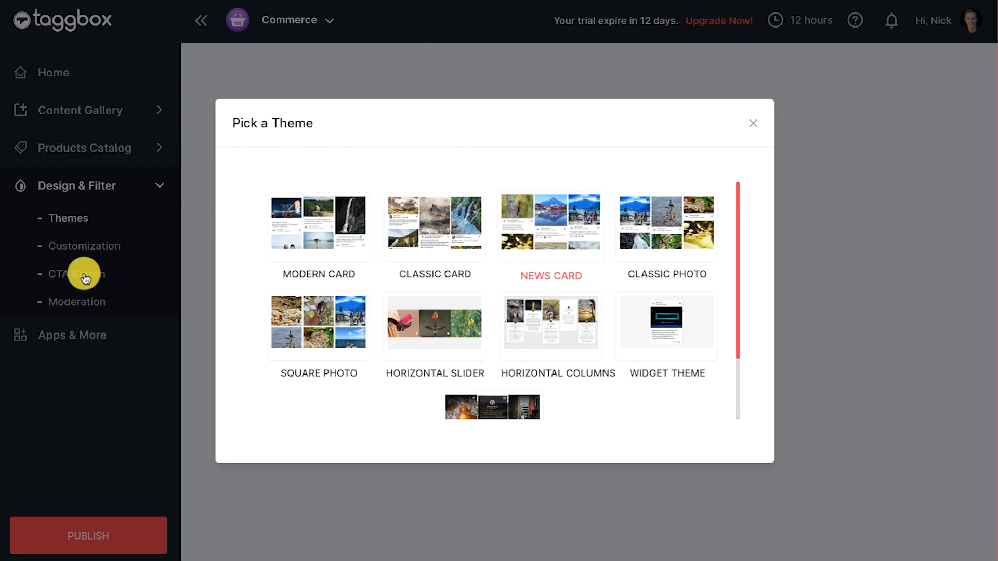
pyautogui.click(295, 320)
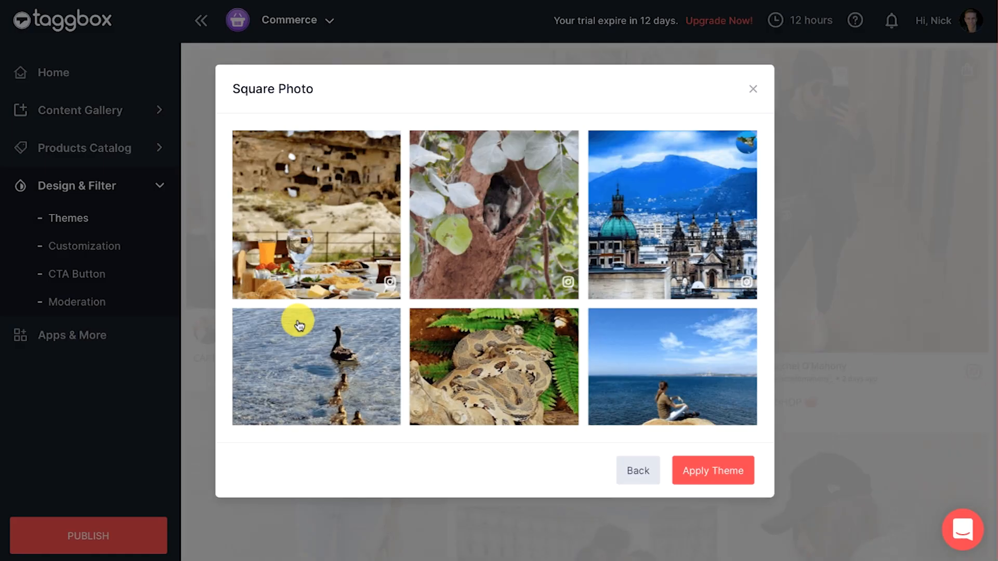
pyautogui.click(742, 482)
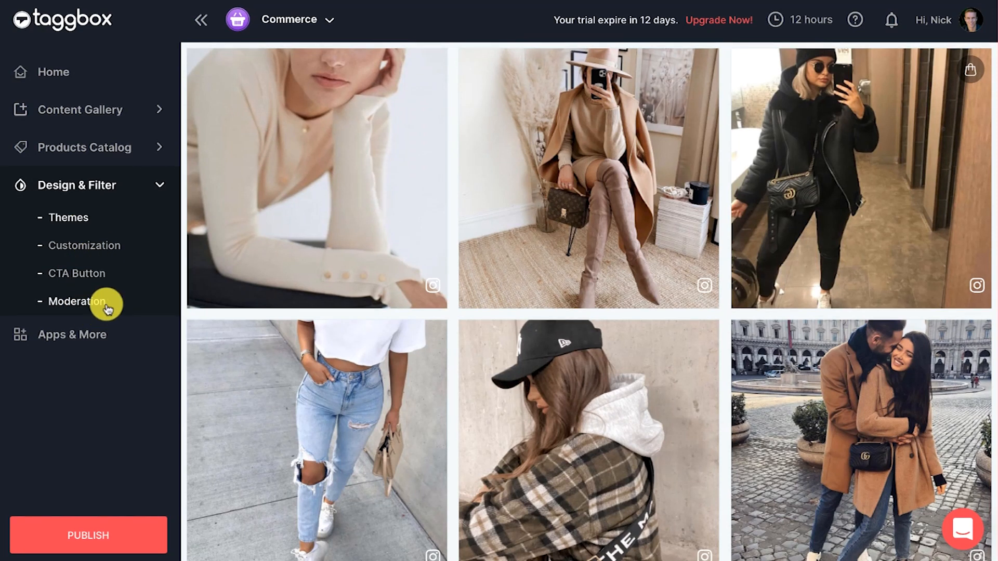
pyautogui.scroll(-9, 666, 275)
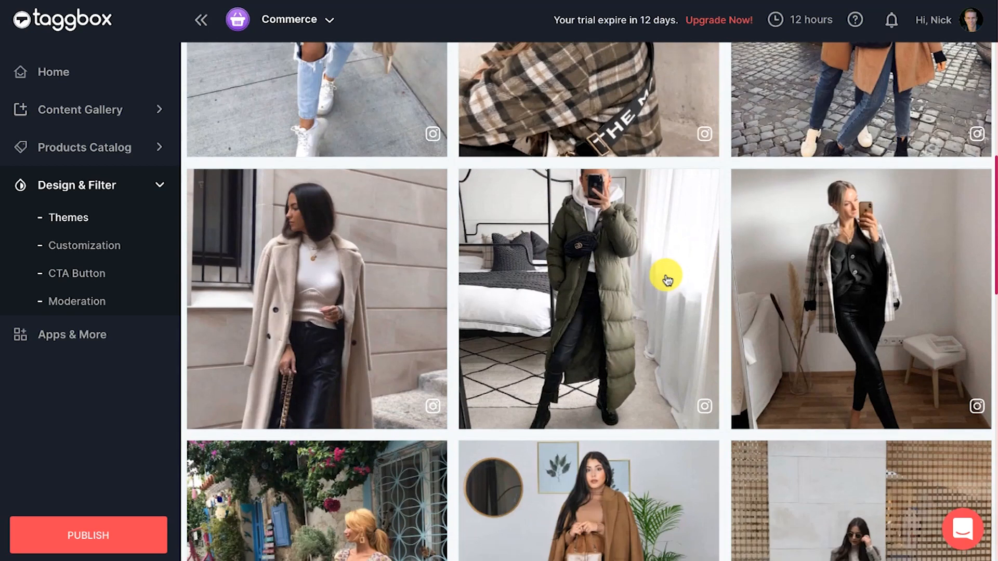
# Step: Publish the gallery for the HTML platform with 100% width and Auto height, and get its web embed code
pyautogui.scroll(-15, 667, 281)
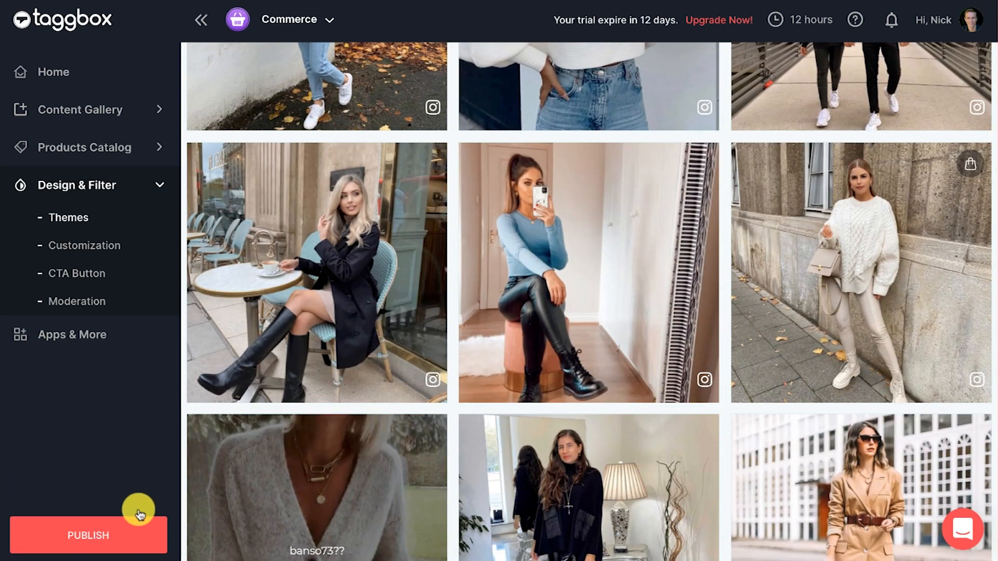
pyautogui.click(99, 541)
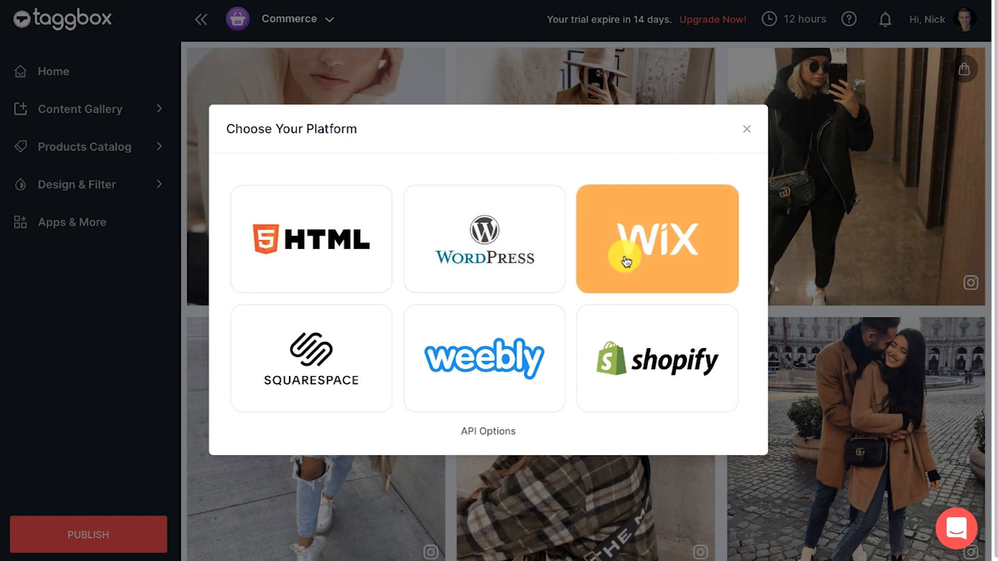
pyautogui.click(357, 287)
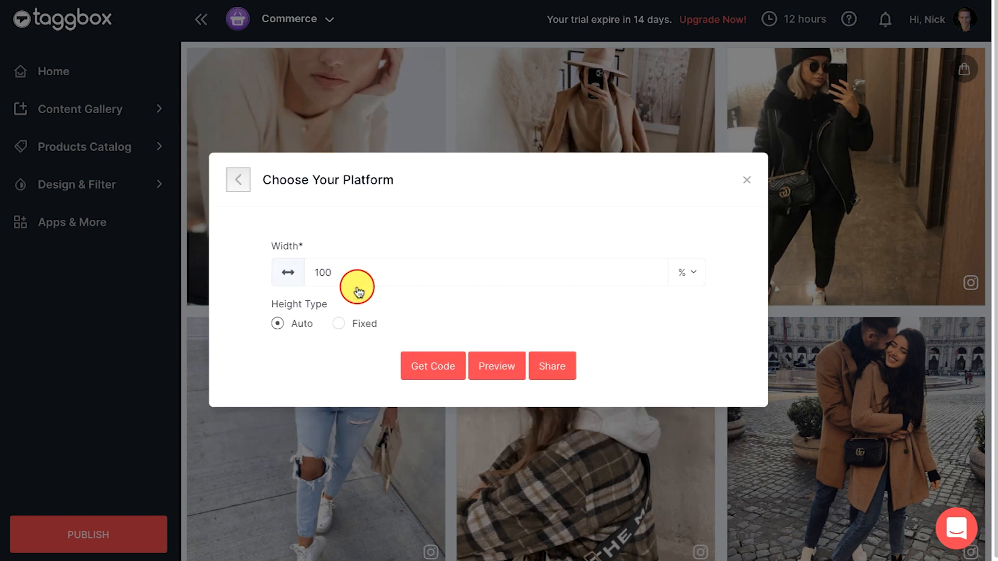
pyautogui.click(360, 278)
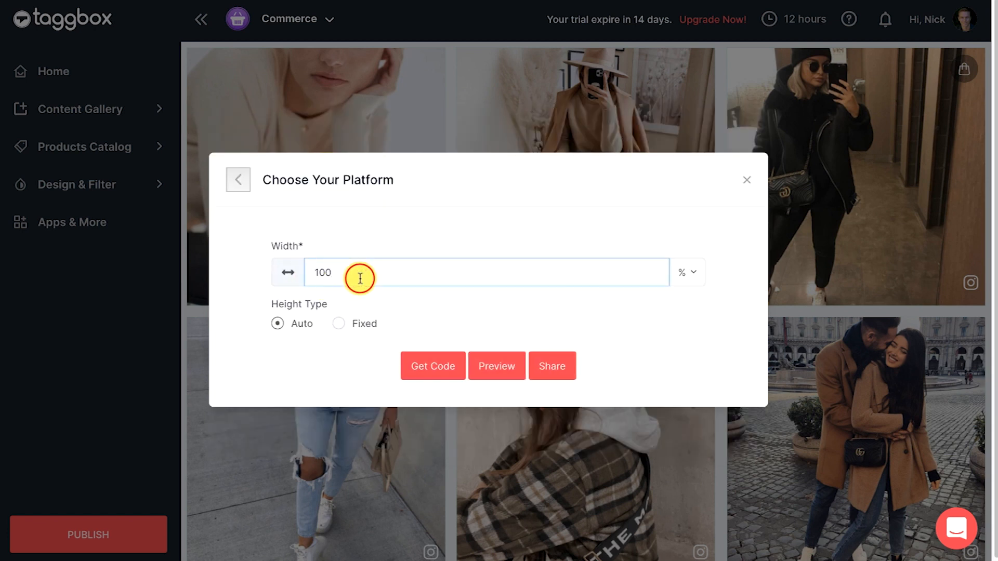
pyautogui.click(689, 272)
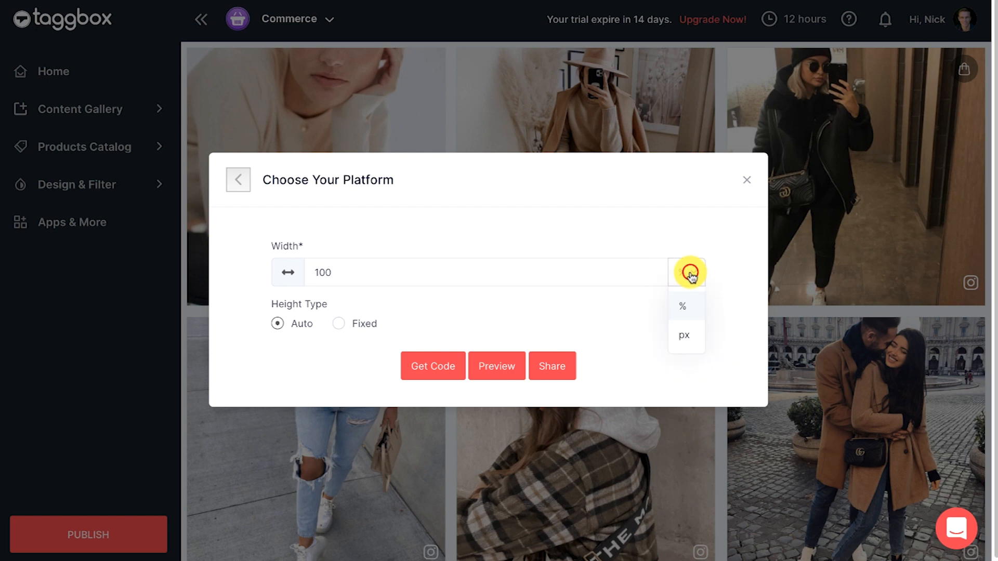
pyautogui.click(691, 276)
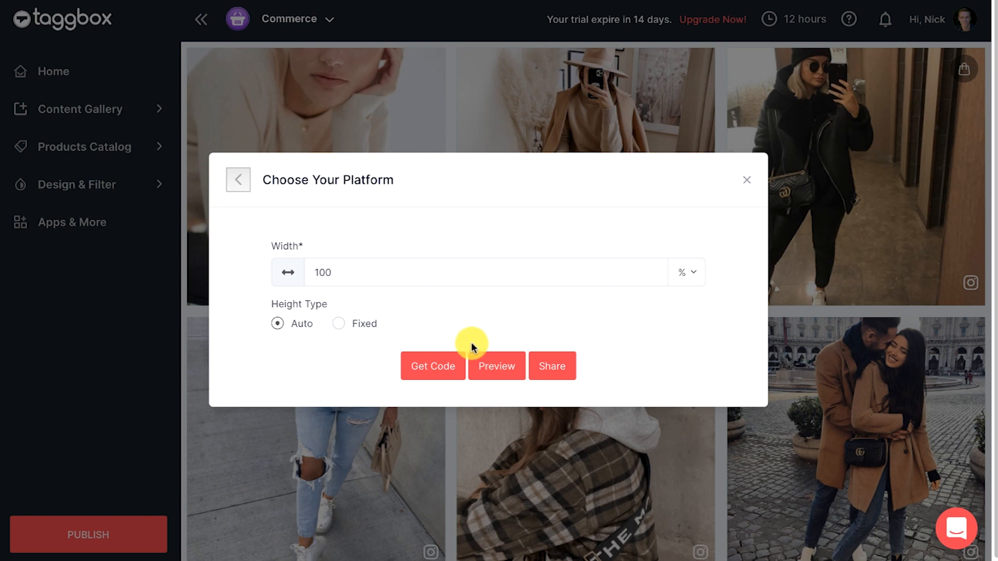
pyautogui.click(430, 370)
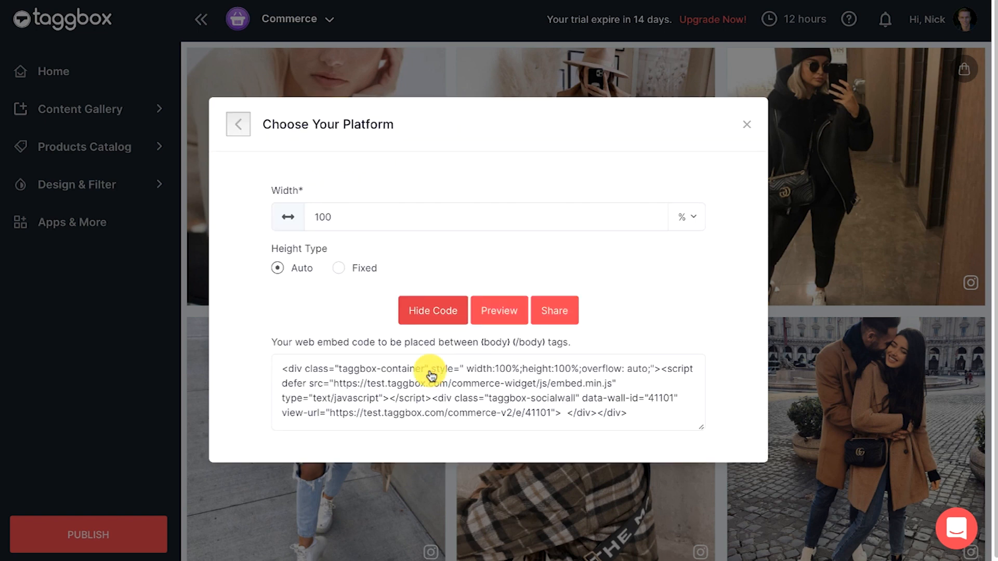
pyautogui.click(432, 375)
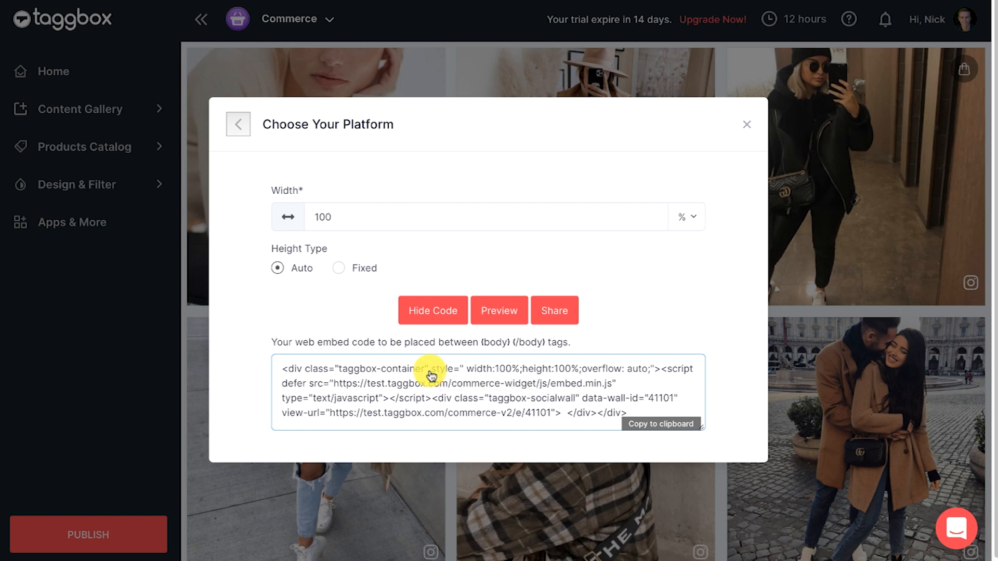
# Step: Share the embed code with developers by sending it to My Email, and close the publishing dialog
pyautogui.click(546, 310)
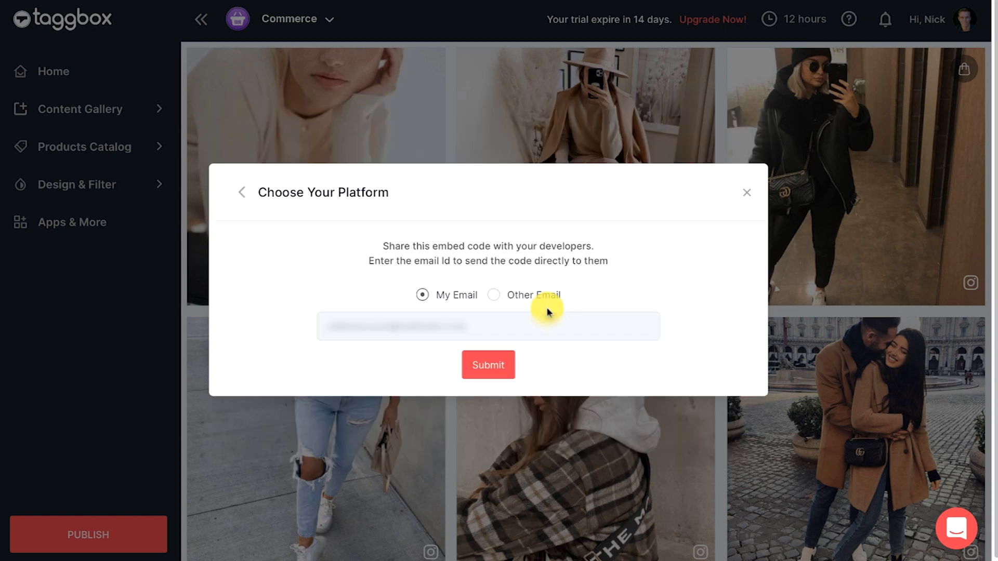
pyautogui.click(504, 331)
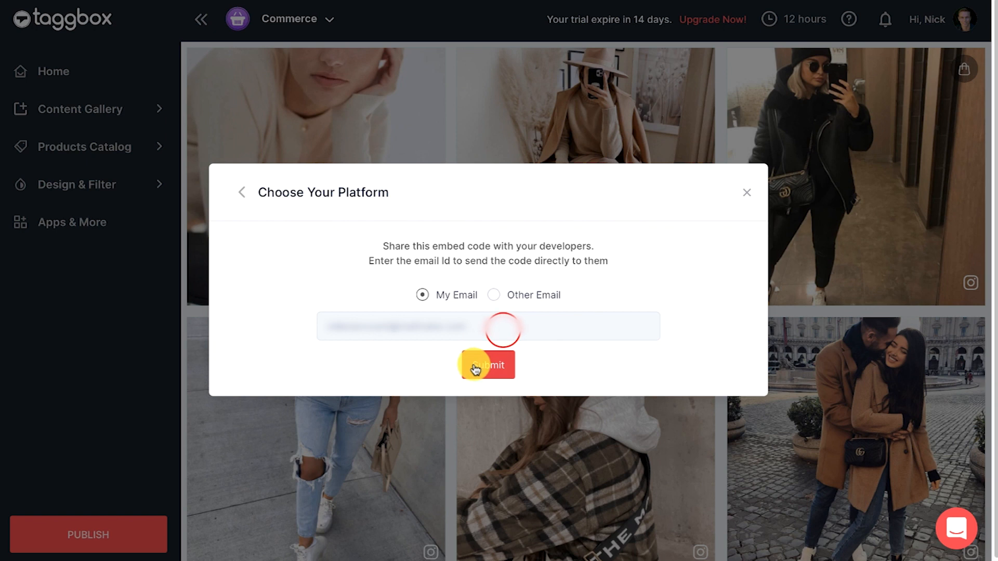
pyautogui.click(478, 371)
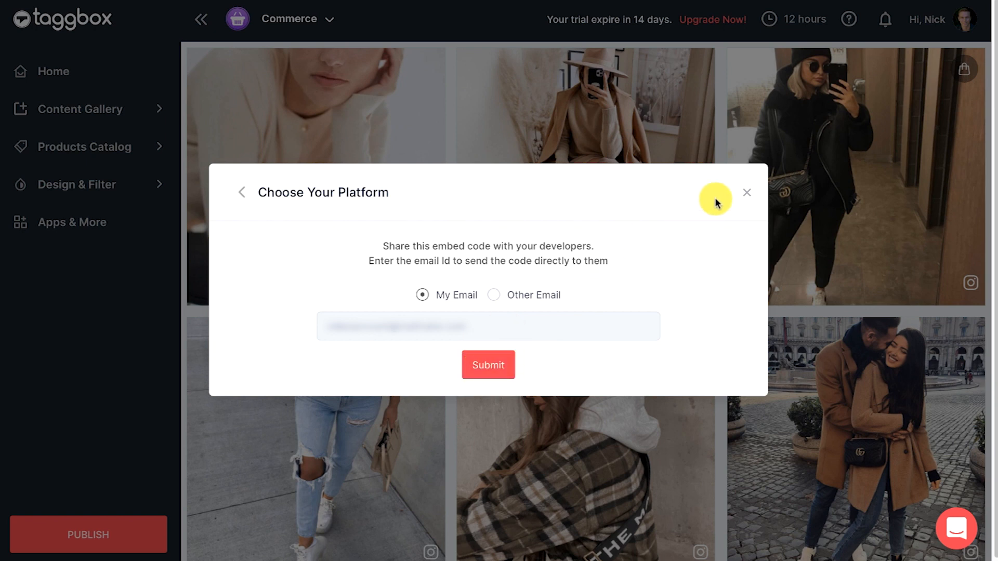
pyautogui.click(747, 193)
# Step: On the Shop the Look web page, view the tagged product on the black jacket post and look through the embedded gallery
pyautogui.scroll(-1, 738, 205)
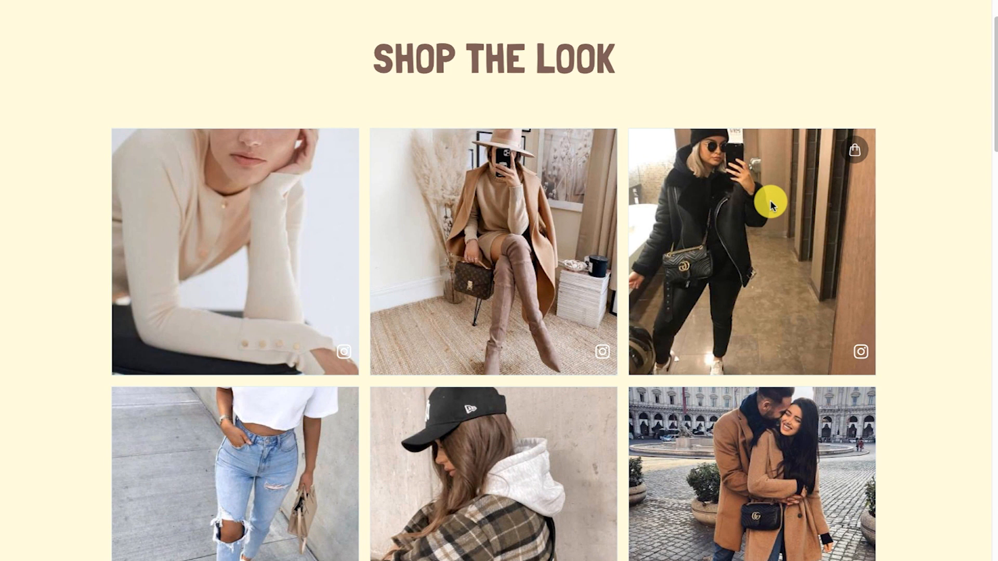
pyautogui.click(770, 201)
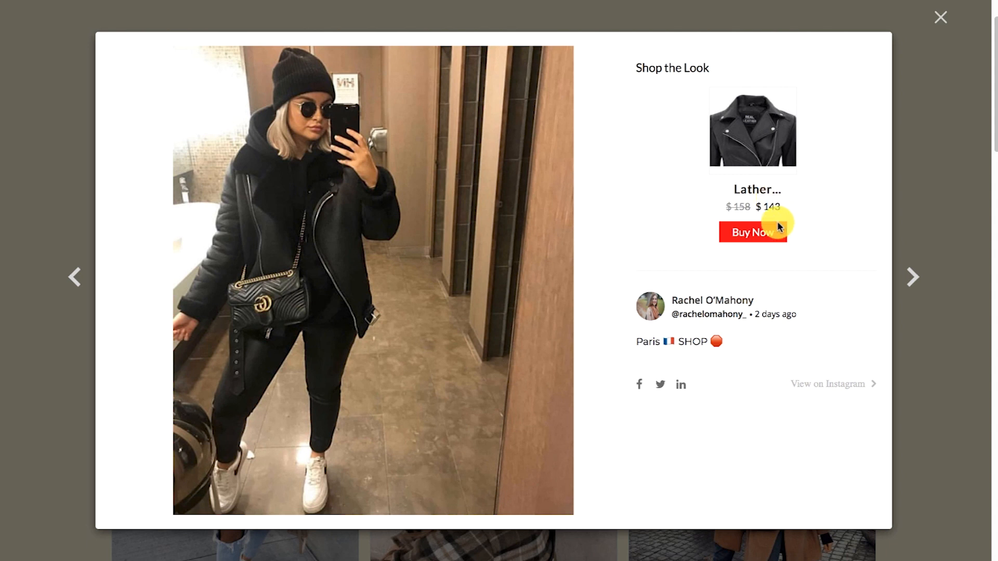
pyautogui.click(943, 20)
pyautogui.scroll(-20, 944, 21)
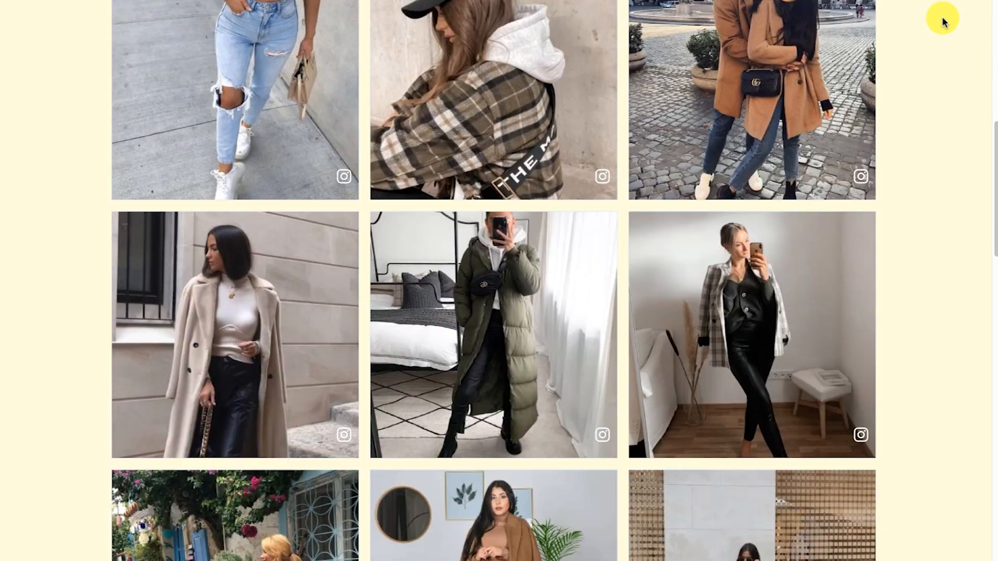